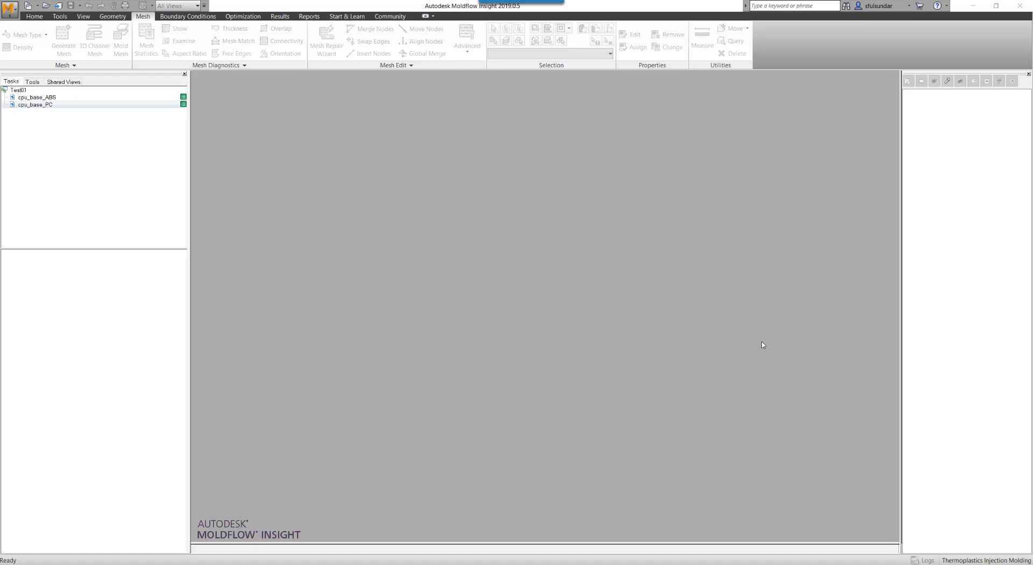
Open the cpu_base_ABS study and orbit the part into a 3-D view
{"action": "left_click", "coordinate": [57, 98]}
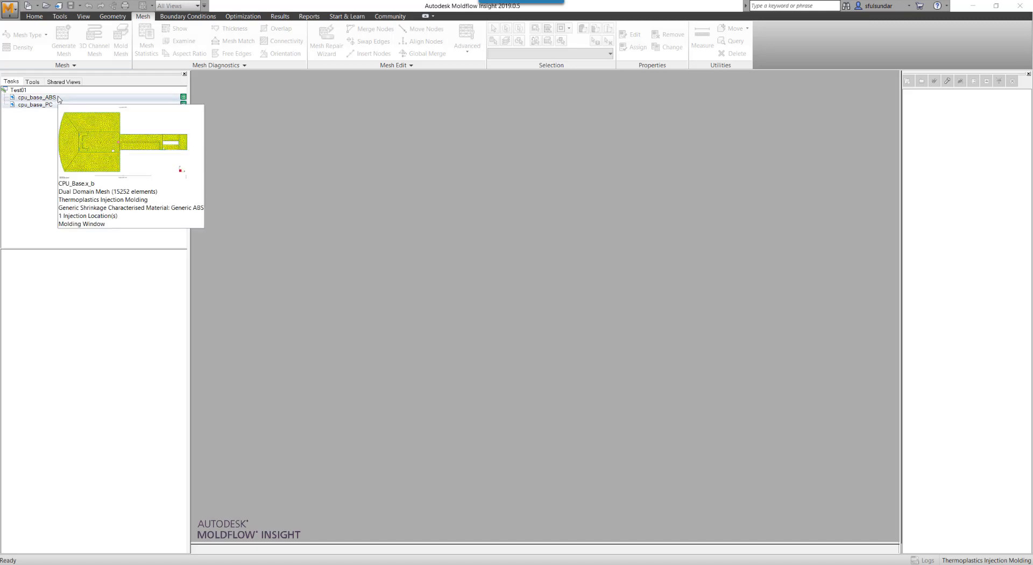
{"action": "double_click", "coordinate": [57, 98]}
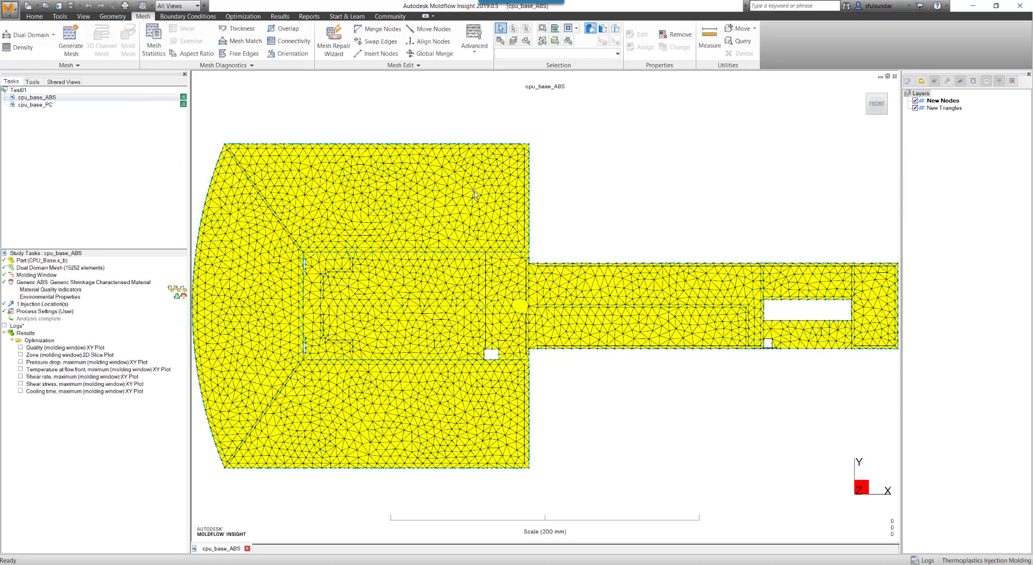
{"action": "mouse_move", "coordinate": [488, 331]}
{"action": "middle_mouse_down"}
{"action": "mouse_move", "coordinate": [611, 211]}
{"action": "mouse_move", "coordinate": [471, 259]}
{"action": "mouse_move", "coordinate": [543, 279]}
{"action": "mouse_move", "coordinate": [568, 284]}
{"action": "mouse_move", "coordinate": [486, 184]}
{"action": "mouse_move", "coordinate": [387, 249]}
{"action": "mouse_move", "coordinate": [383, 286]}
{"action": "middle_mouse_up"}
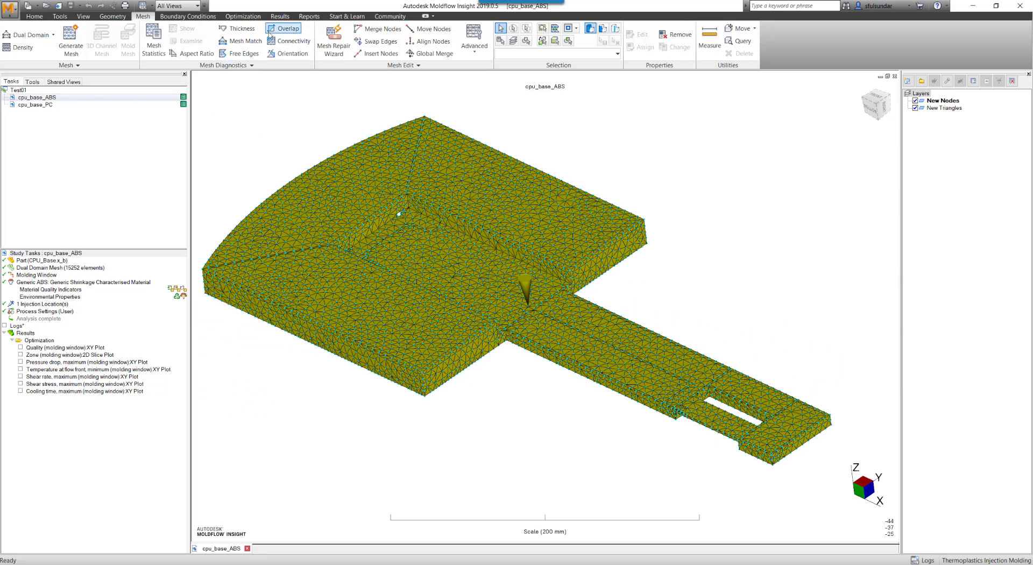
Run the mesh thickness diagnostic, view it from above, then clear it and return to Tasks
{"action": "left_click", "coordinate": [242, 29]}
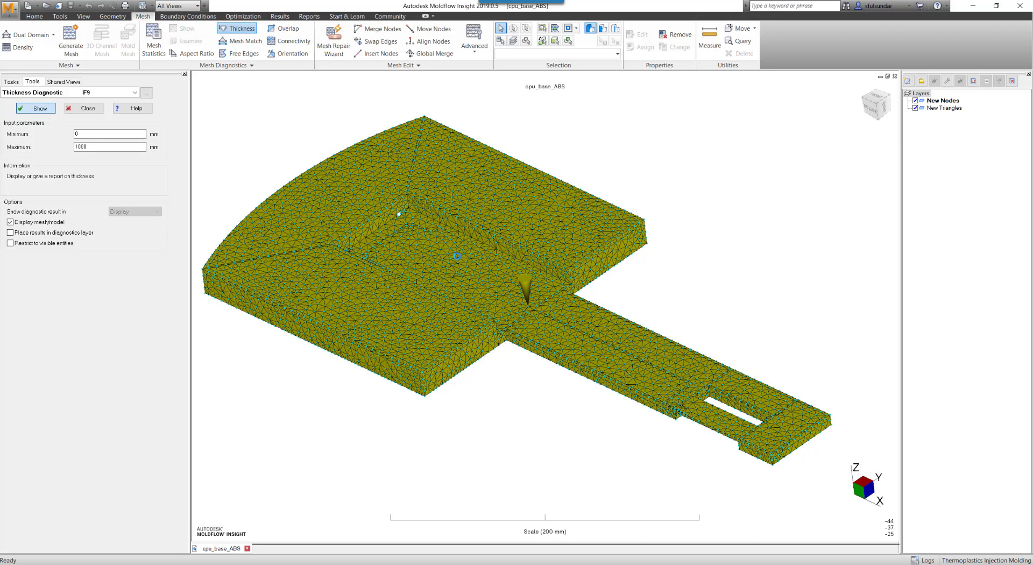
{"action": "key", "text": "Return"}
{"action": "middle_click_drag", "start_coordinate": [494, 256], "coordinate": [483, 292]}
{"action": "left_click", "coordinate": [361, 196]}
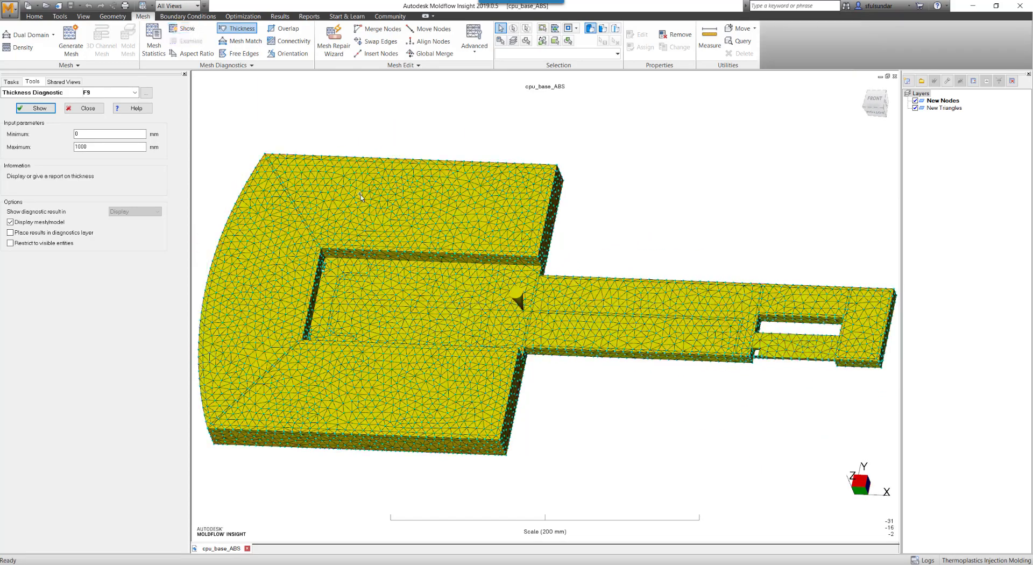
{"action": "left_click", "coordinate": [11, 82]}
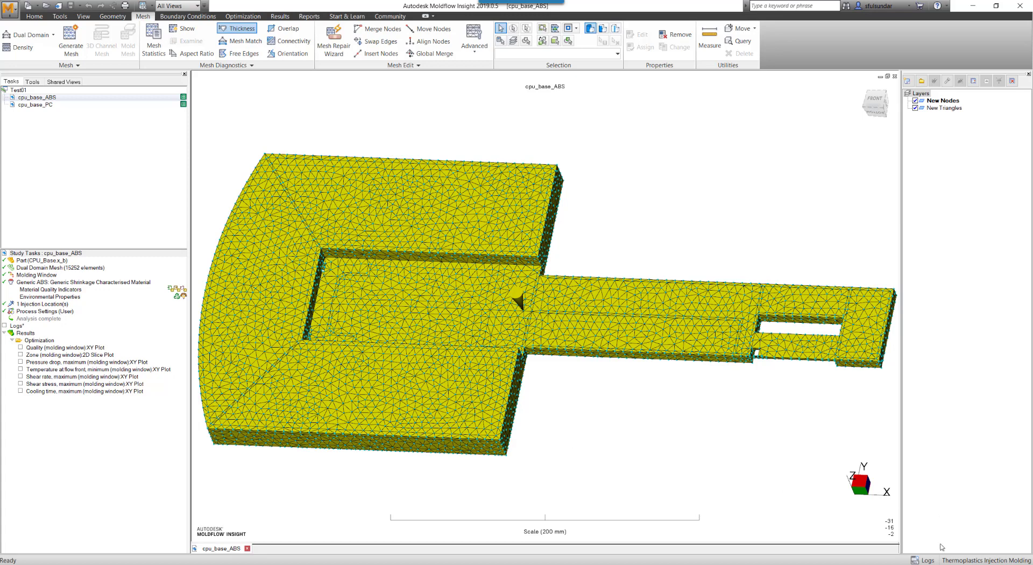
Highlight the log's recommended lines: 80.00 C mold, 240.00 C melt, 1.5886 s injection time
{"action": "left_click", "coordinate": [923, 559]}
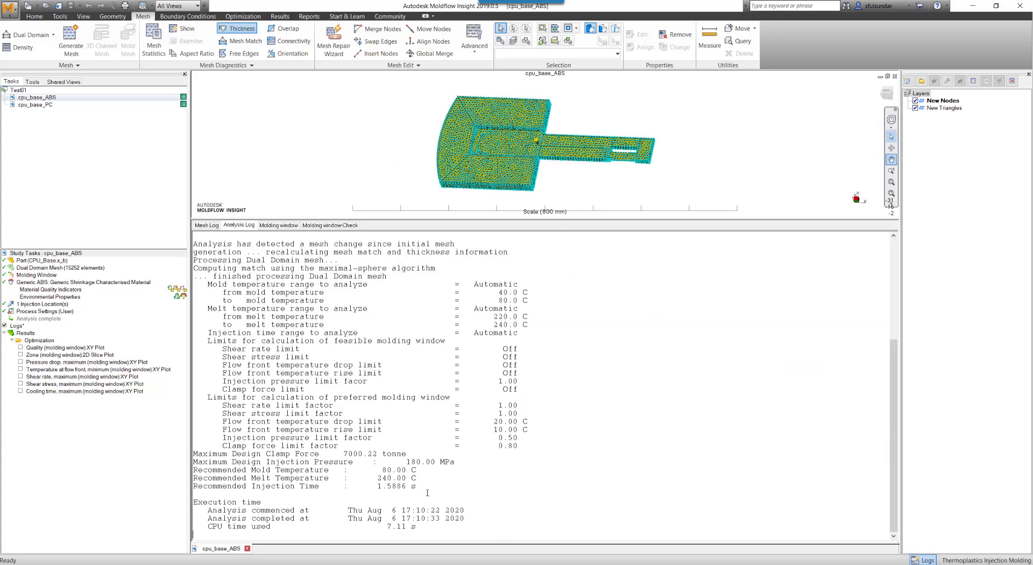
{"action": "left_click_drag", "start_coordinate": [427, 493], "coordinate": [187, 470]}
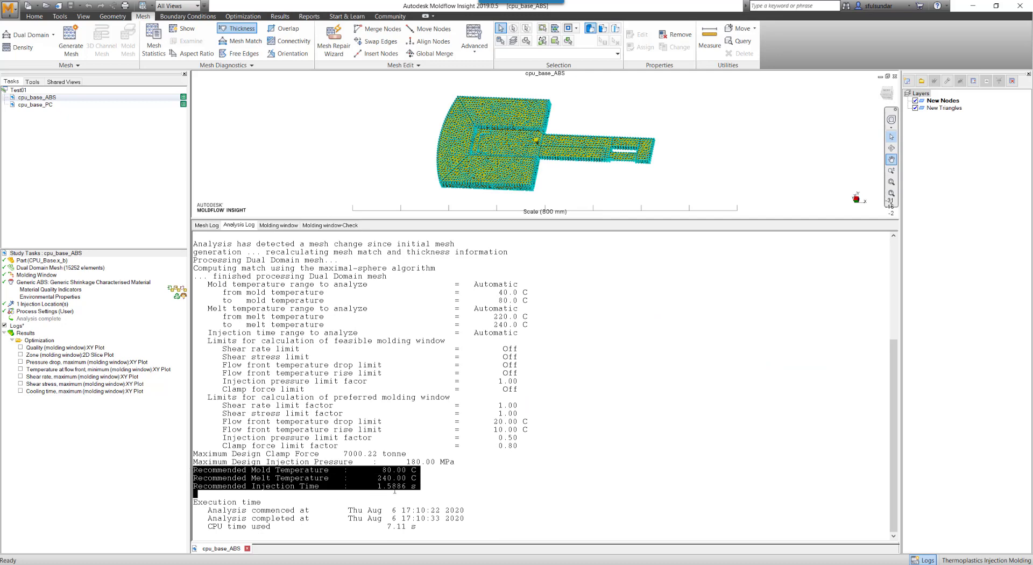
{"action": "left_click", "coordinate": [432, 490]}
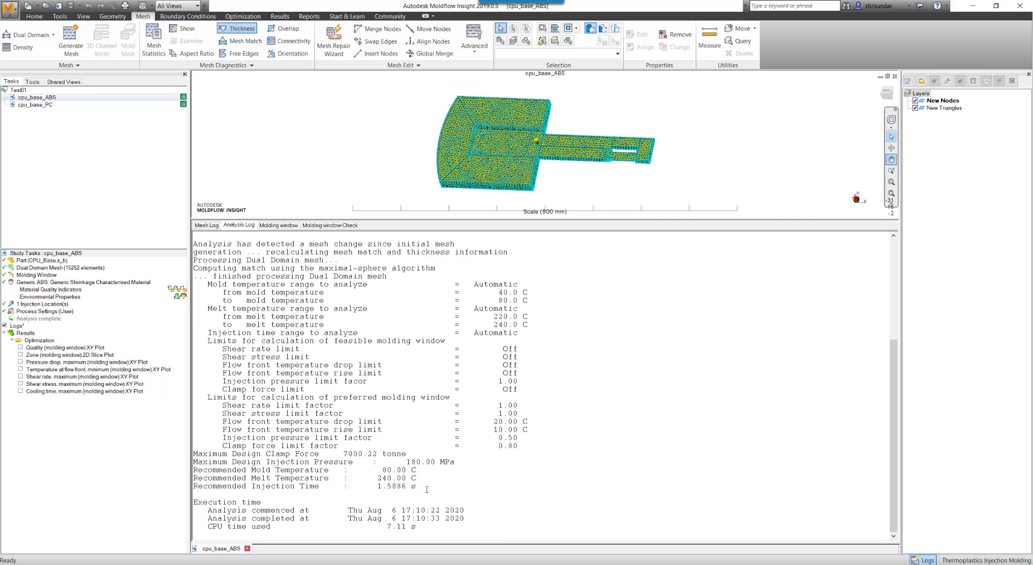
{"action": "left_click_drag", "start_coordinate": [407, 487], "coordinate": [187, 470]}
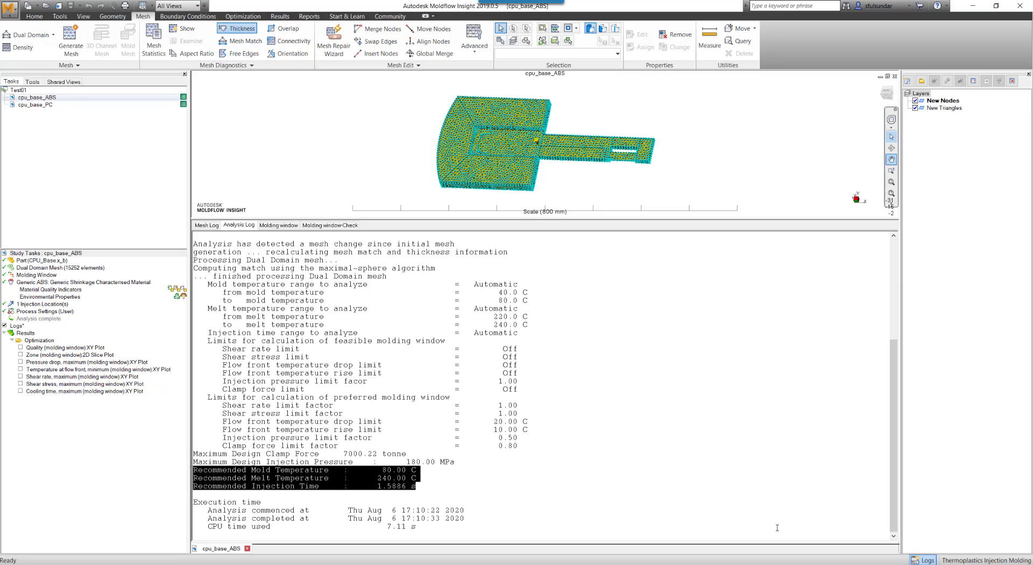
Close the log, show the ABS molding window zone plot, then the maximum pressure drop XY plot
{"action": "left_click", "coordinate": [923, 560]}
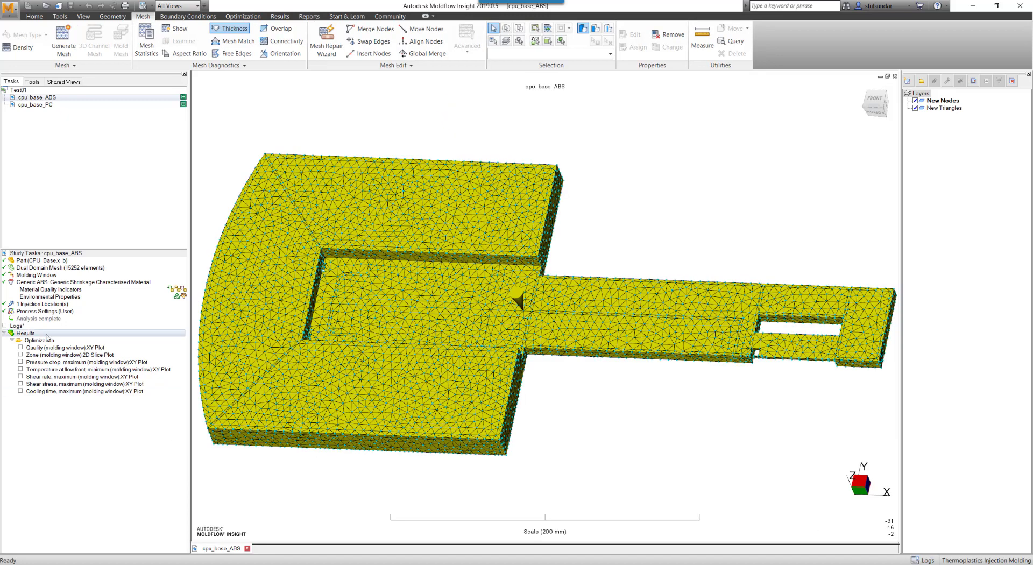
{"action": "left_click", "coordinate": [21, 356]}
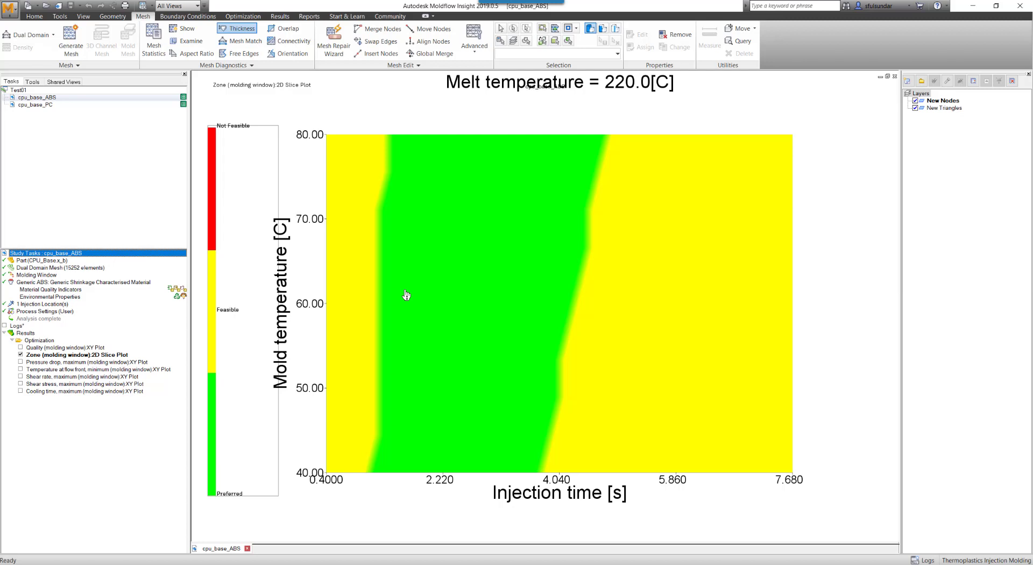
{"action": "left_click", "coordinate": [17, 364]}
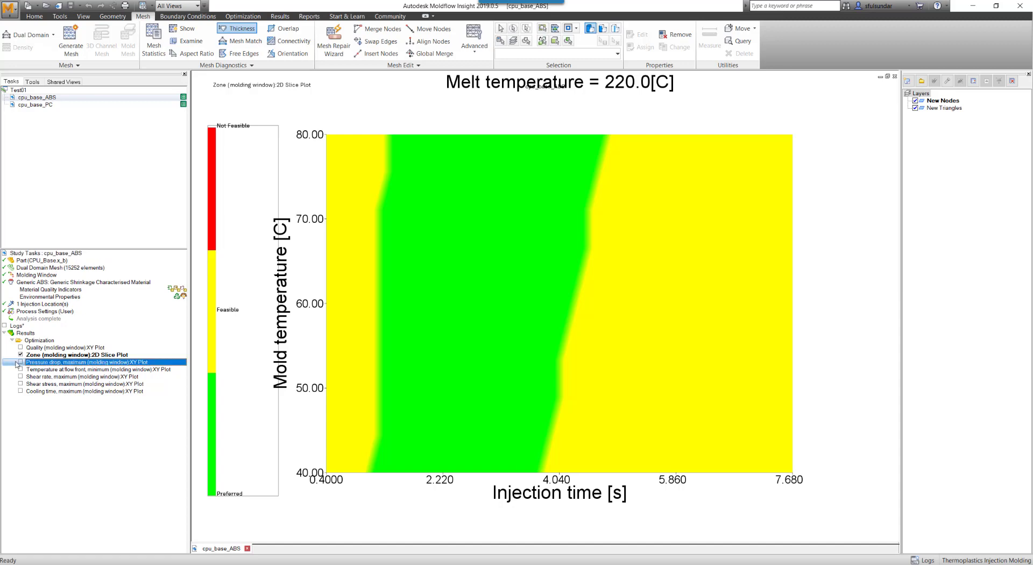
{"action": "left_click", "coordinate": [21, 363]}
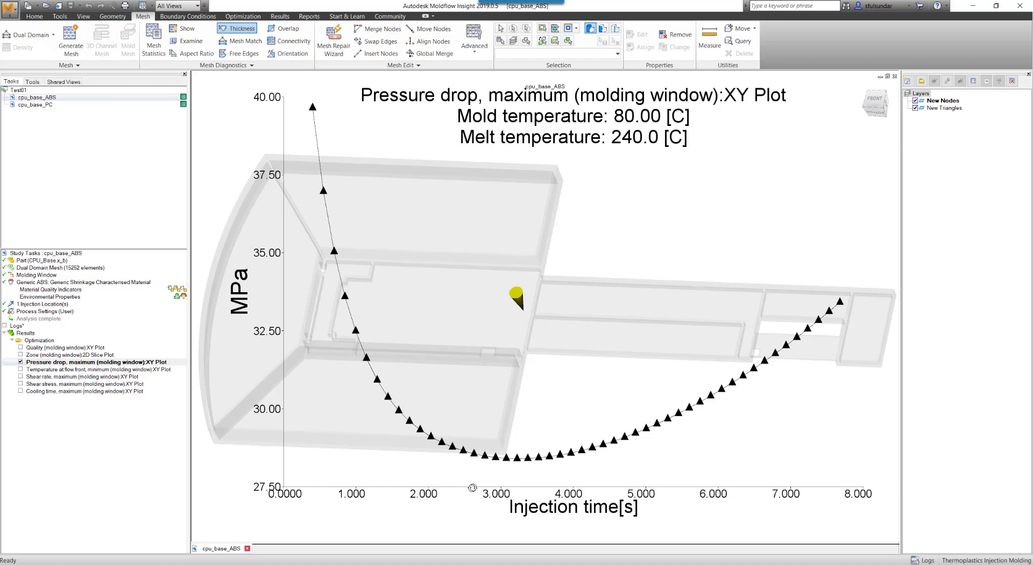
{"action": "key", "text": "Escape"}
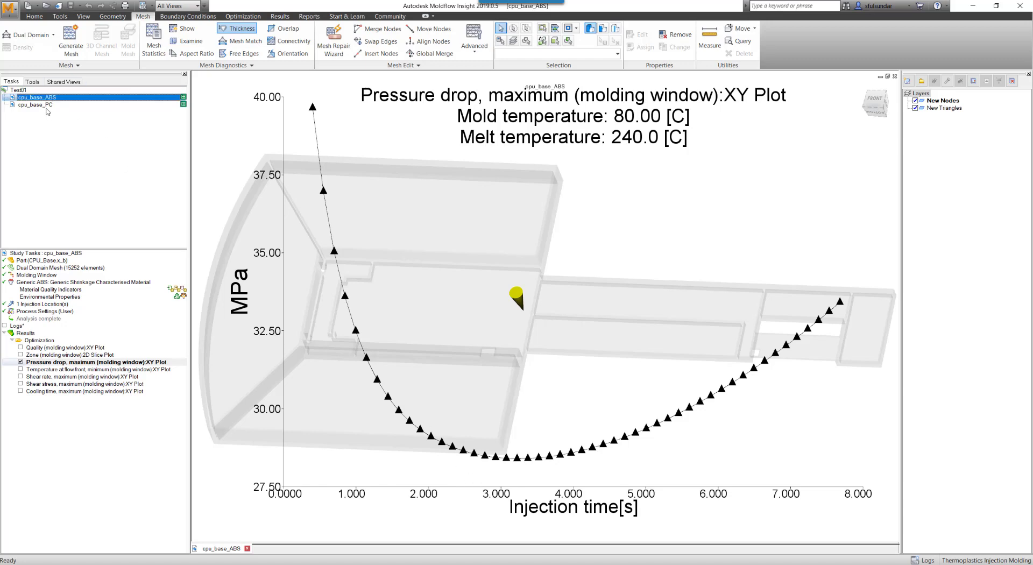
Open the cpu_base_PC study and highlight its recommended settings in the analysis log
{"action": "double_click", "coordinate": [45, 105]}
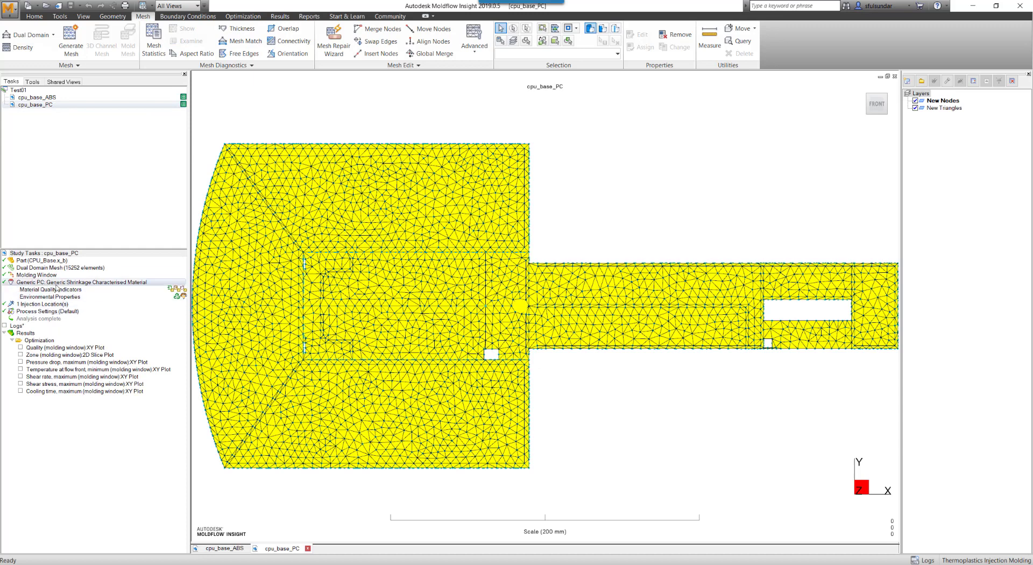
{"action": "left_click", "coordinate": [923, 560]}
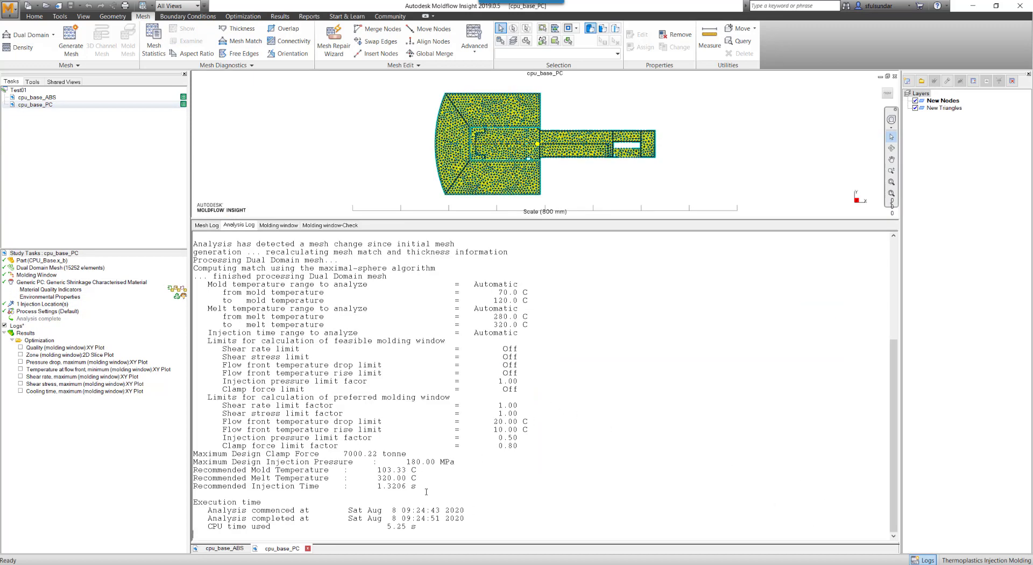
{"action": "left_click_drag", "start_coordinate": [426, 491], "coordinate": [186, 463]}
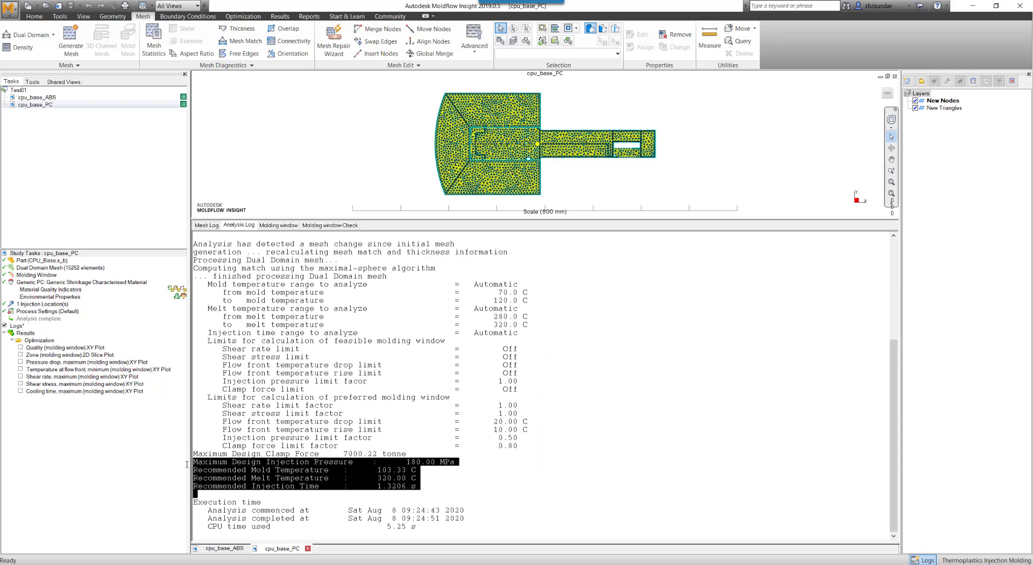
{"action": "left_click", "coordinate": [921, 560]}
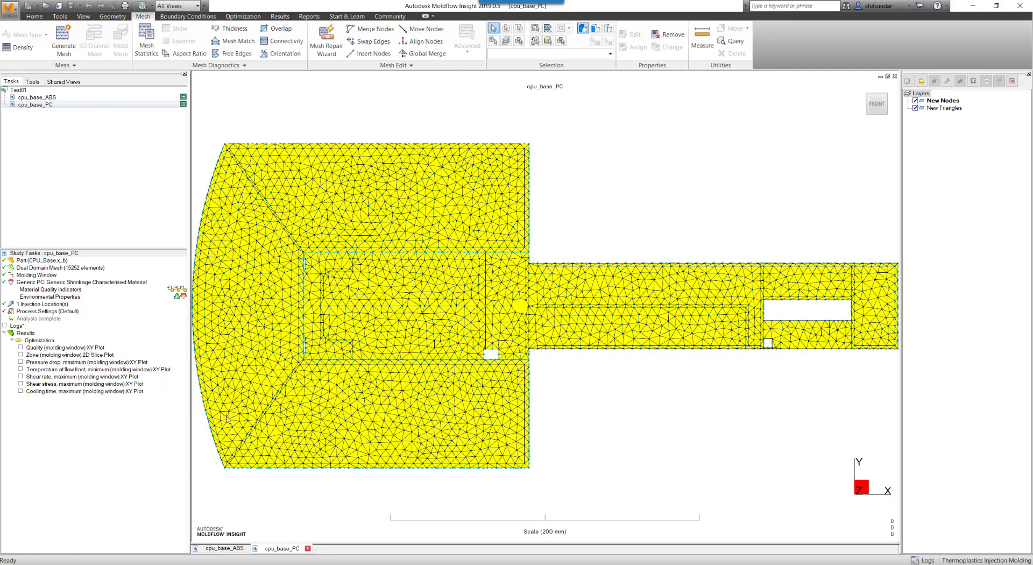
Display the PC maximum pressure drop versus injection time XY plot
{"action": "left_click", "coordinate": [21, 363]}
{"action": "left_click", "coordinate": [21, 362]}
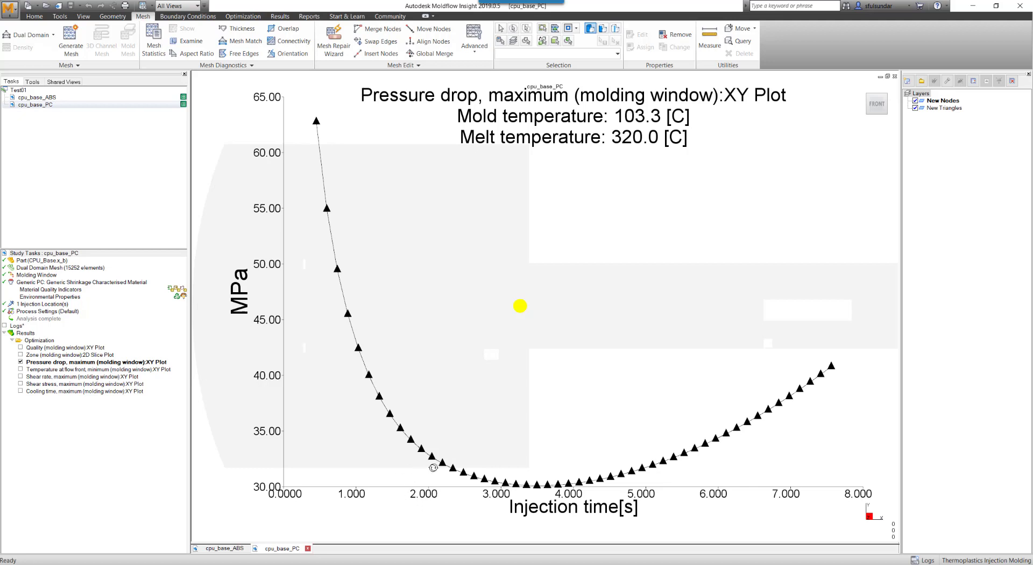
{"action": "key", "text": "Escape"}
Cancel the PC XY plot data export, switch to cpu_base_ABS, and cancel its export too
{"action": "left_click", "coordinate": [280, 16]}
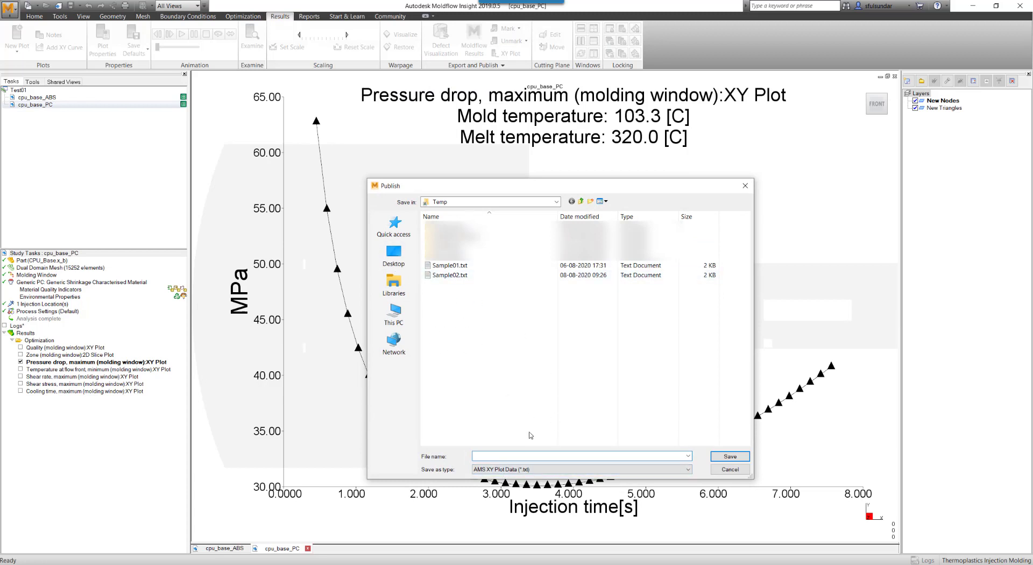
{"action": "left_click", "coordinate": [745, 186]}
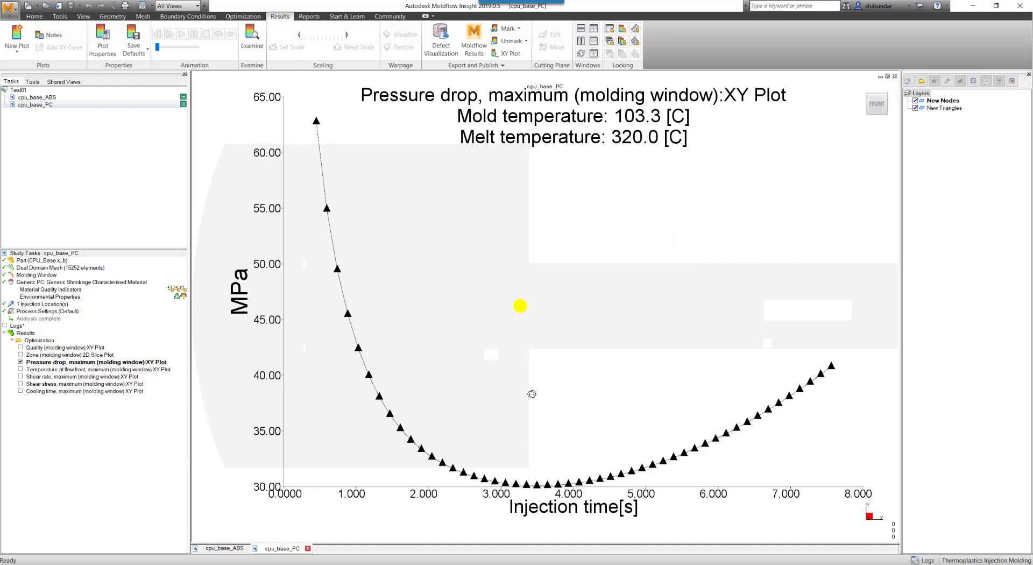
{"action": "left_click", "coordinate": [224, 548]}
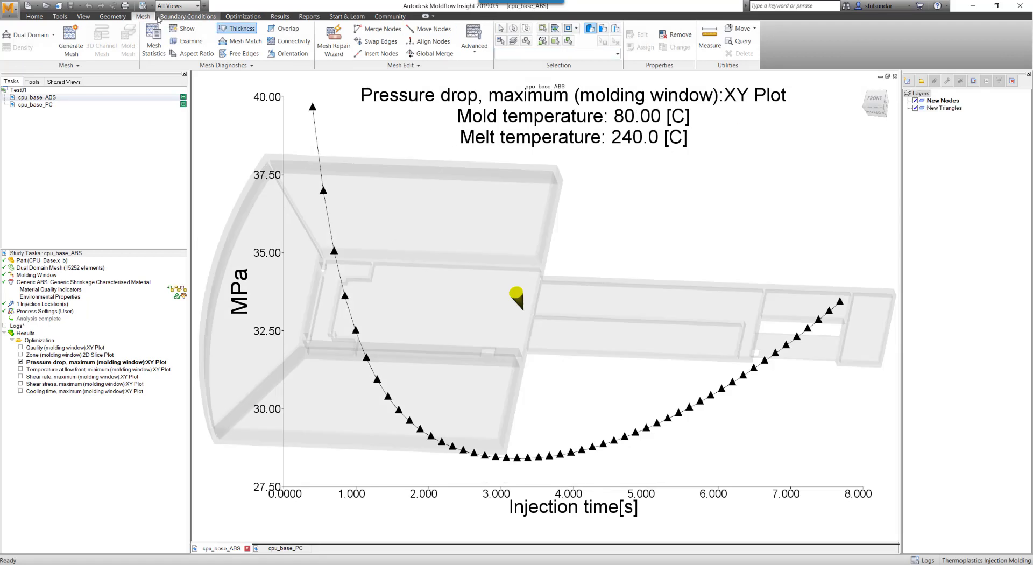
{"action": "left_click", "coordinate": [280, 17]}
{"action": "left_click", "coordinate": [508, 53]}
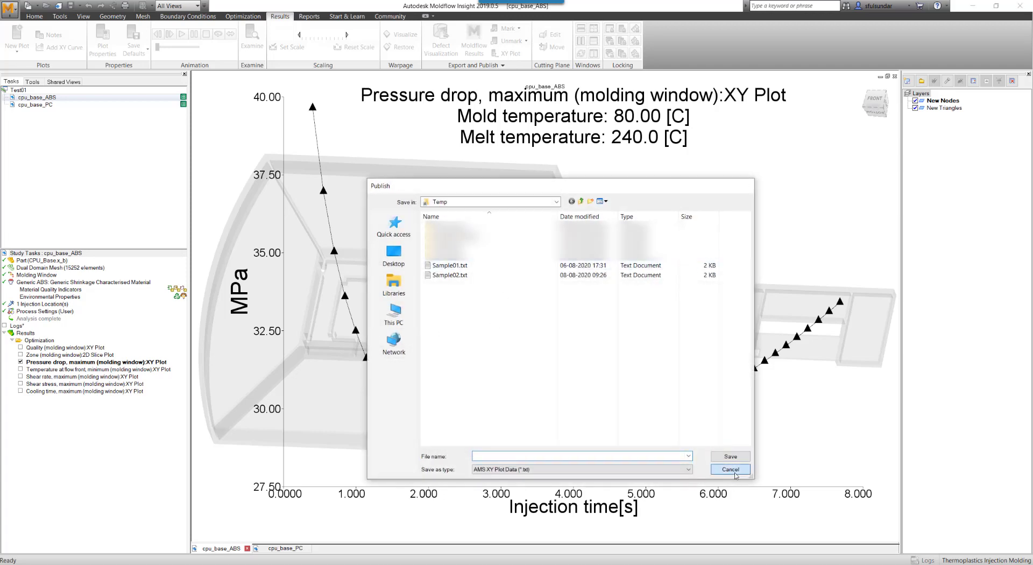
{"action": "left_click", "coordinate": [730, 470]}
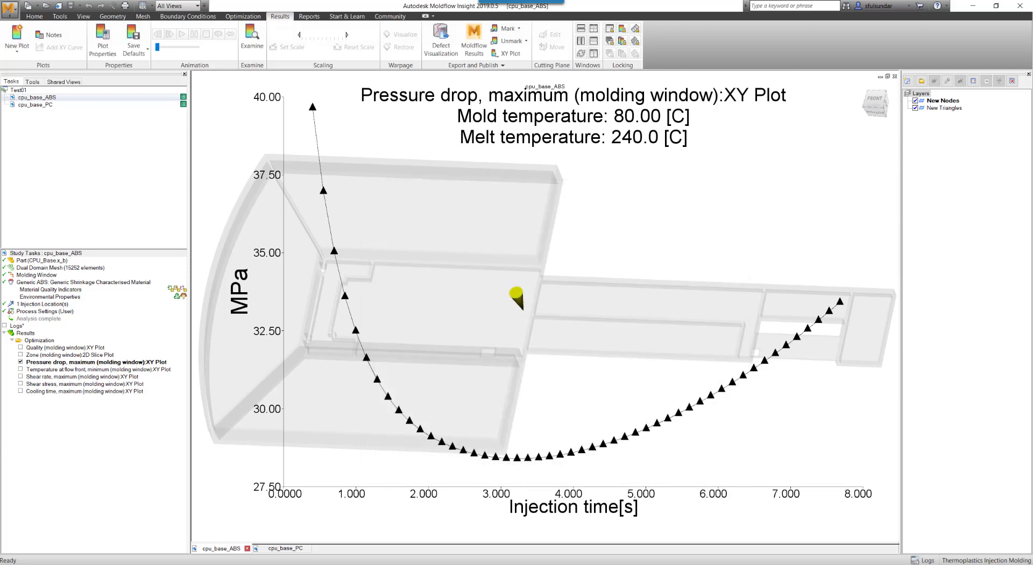
Switch to Excel showing the 'Pressure Plots for ABS Vs PC' chart in Sample01.txt
{"action": "left_click", "coordinate": [320, 519]}
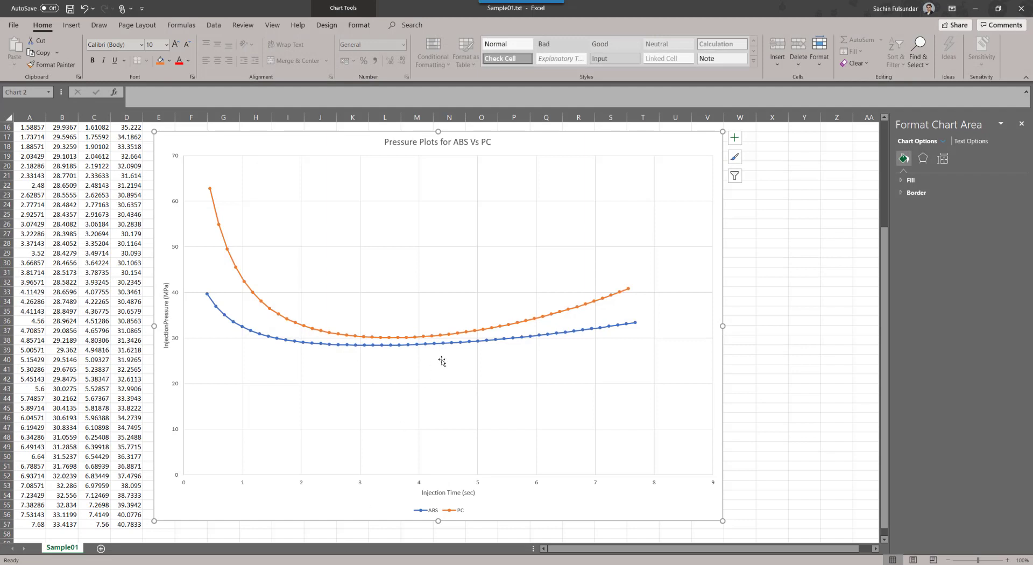